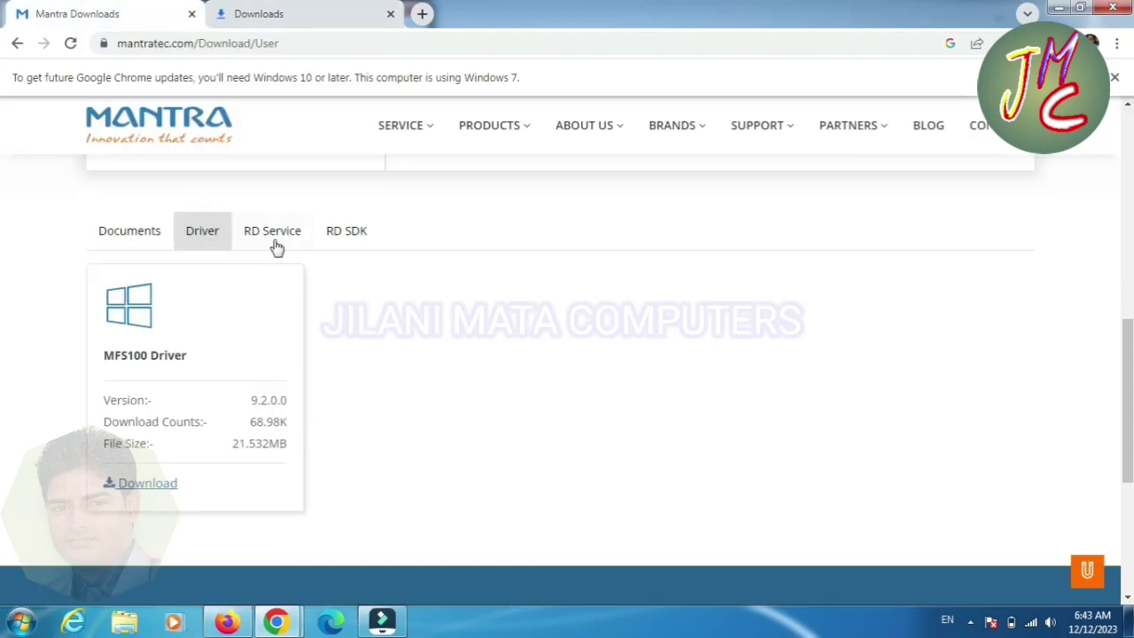
# Step: Download the MFS100 Windows RD Service version 1.0.8 and close the download confirmation window
pyautogui.click(272, 241)
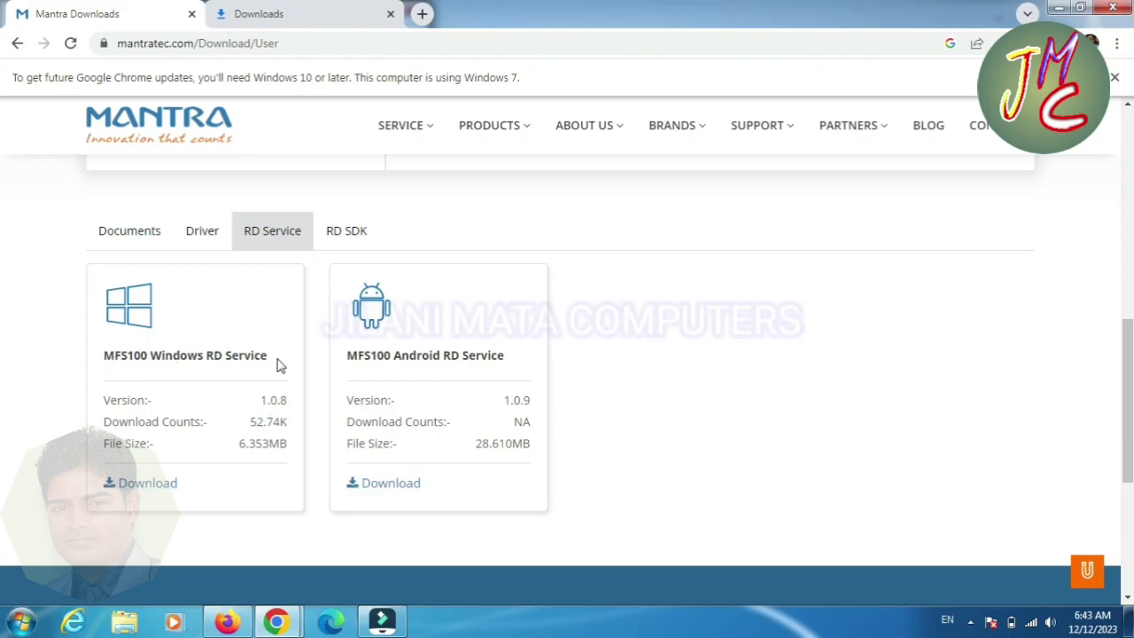
pyautogui.click(142, 482)
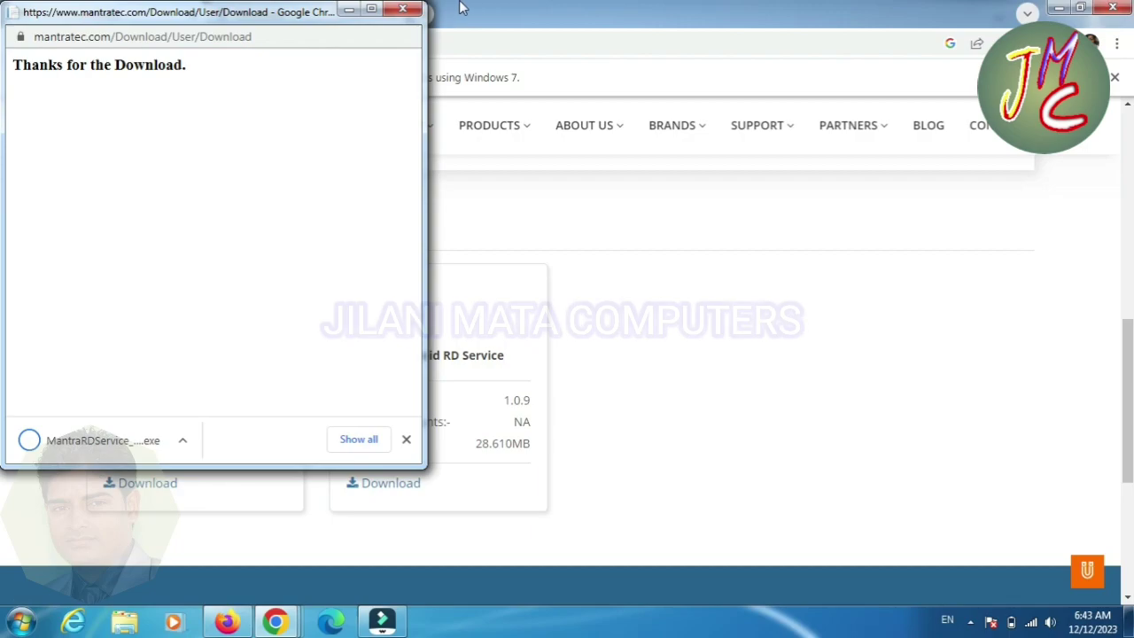
pyautogui.click(414, 9)
pyautogui.moveTo(400, 125)
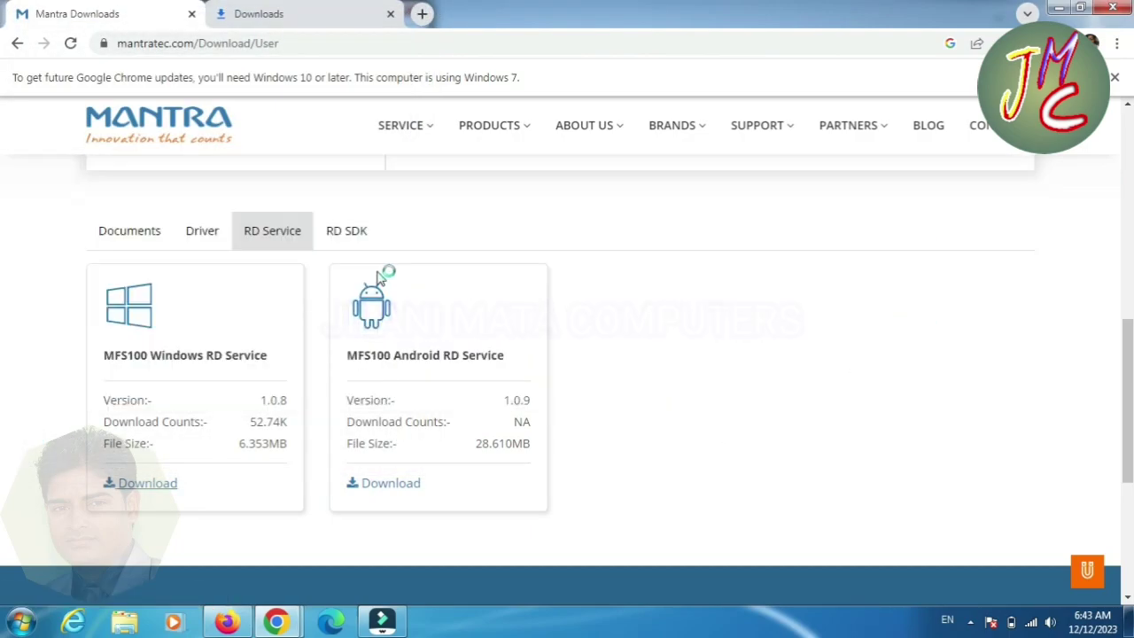
# Step: Check the download inquiry forms for the Windows DotNet, Web and Java RD SDKs, closing each without filling it in
pyautogui.click(348, 235)
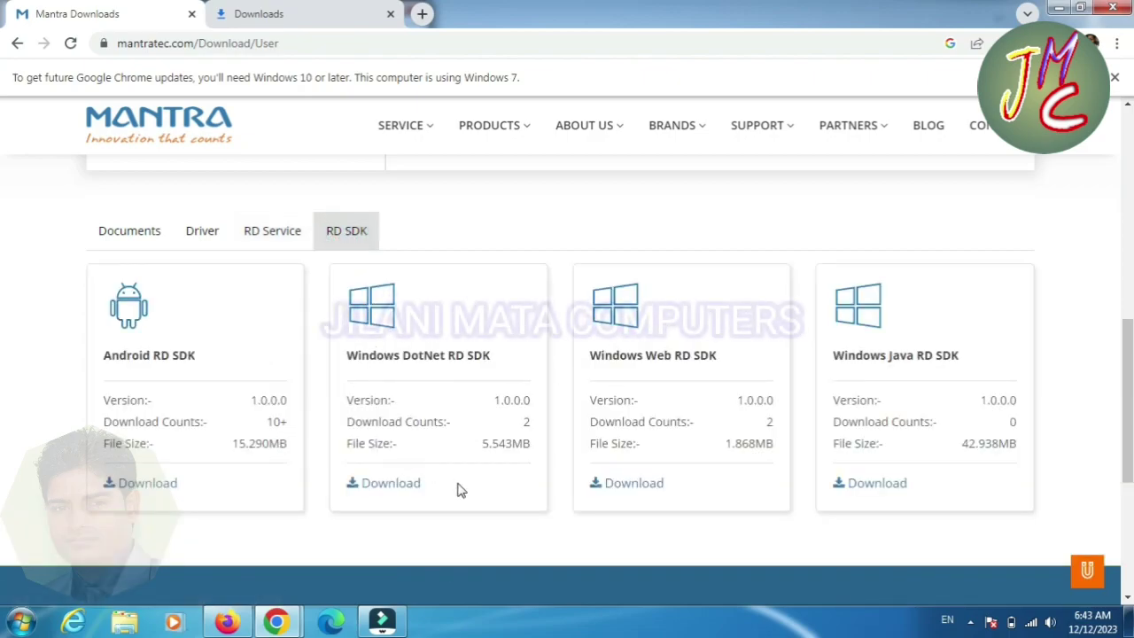
pyautogui.click(398, 486)
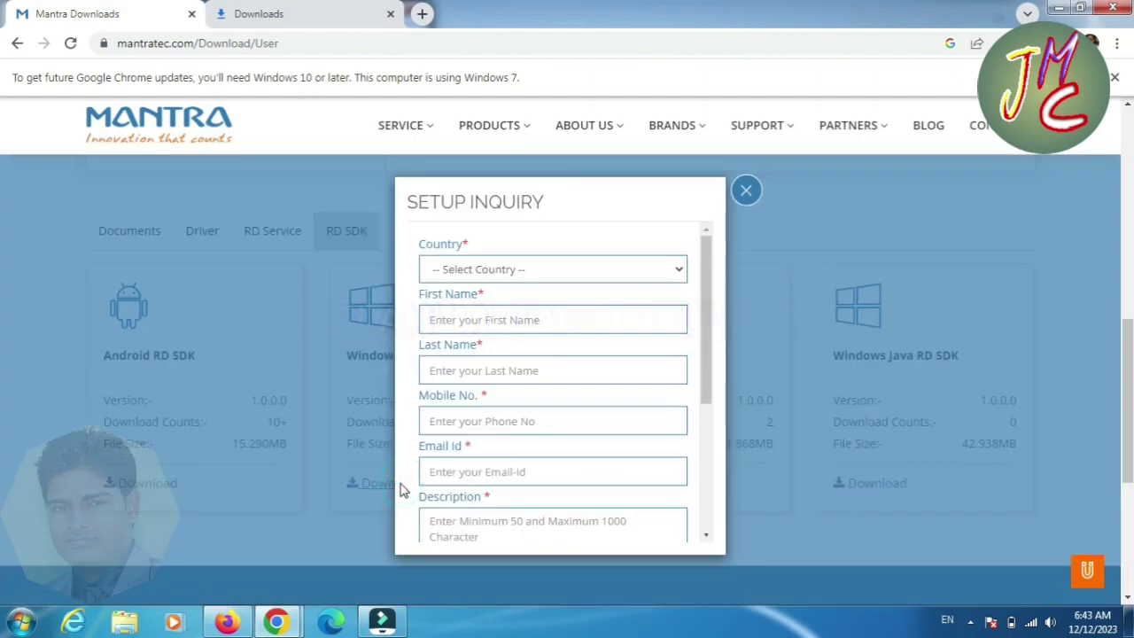
pyautogui.click(747, 193)
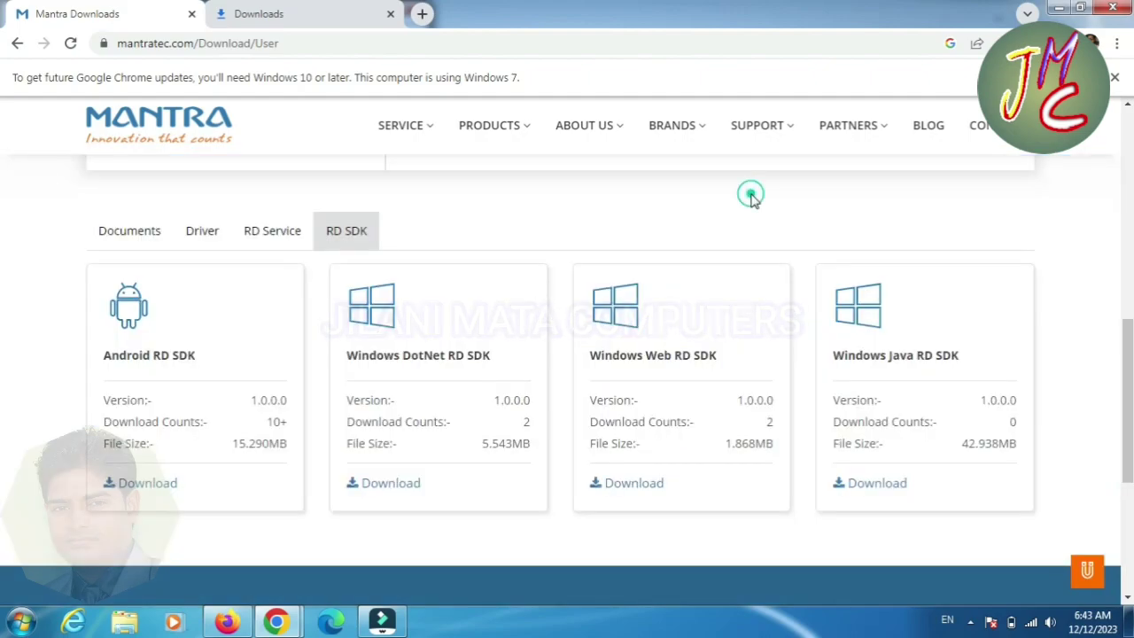
pyautogui.click(631, 483)
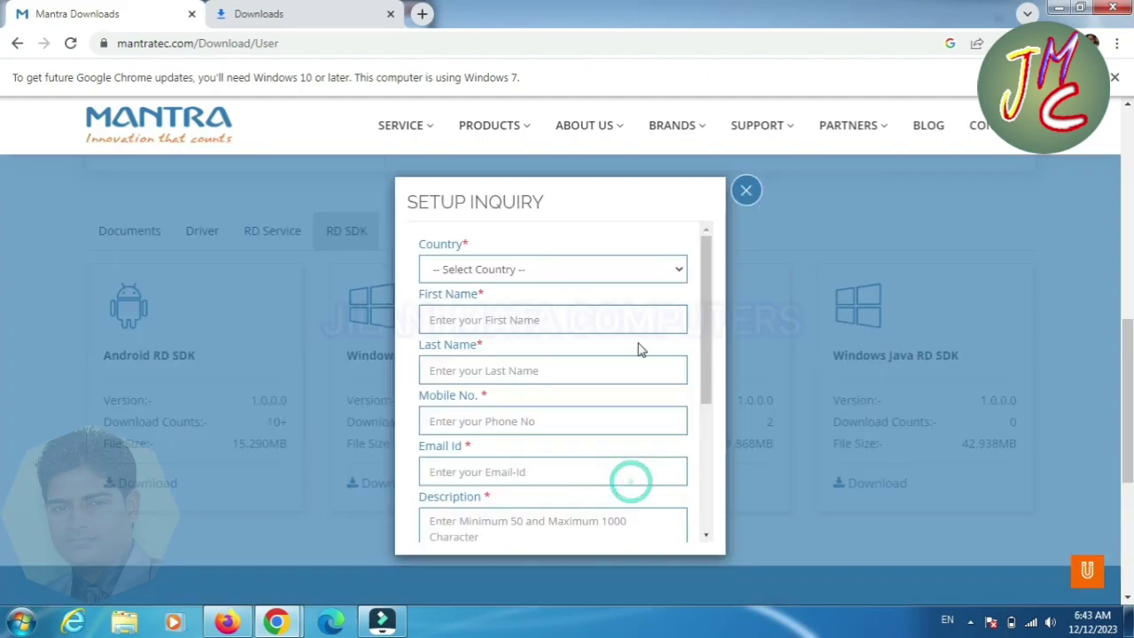
pyautogui.click(747, 193)
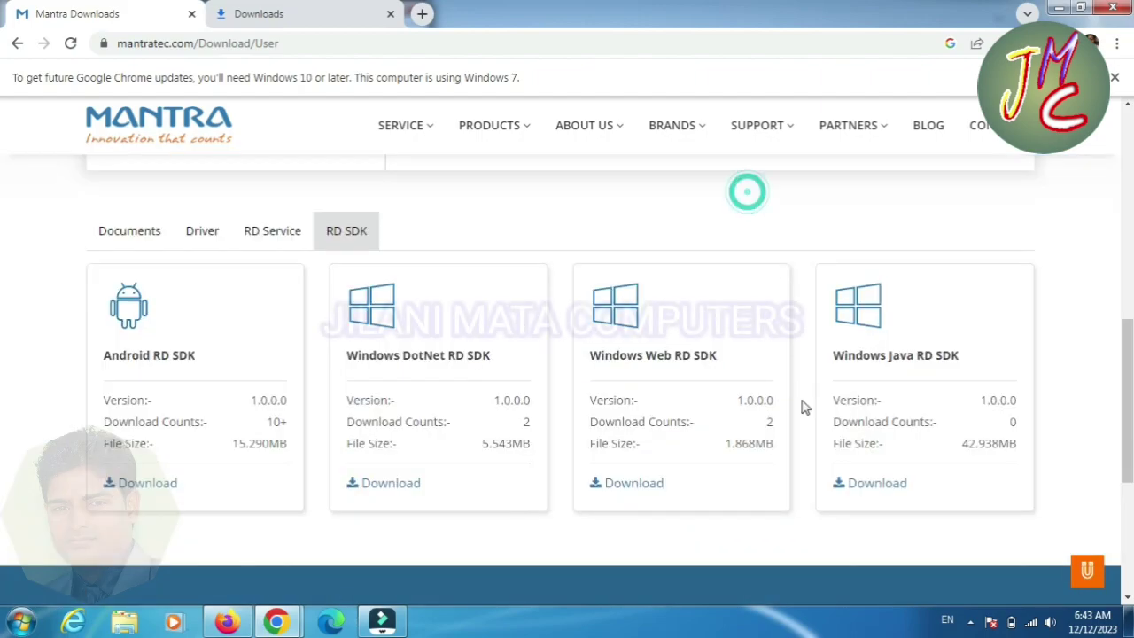
pyautogui.click(879, 485)
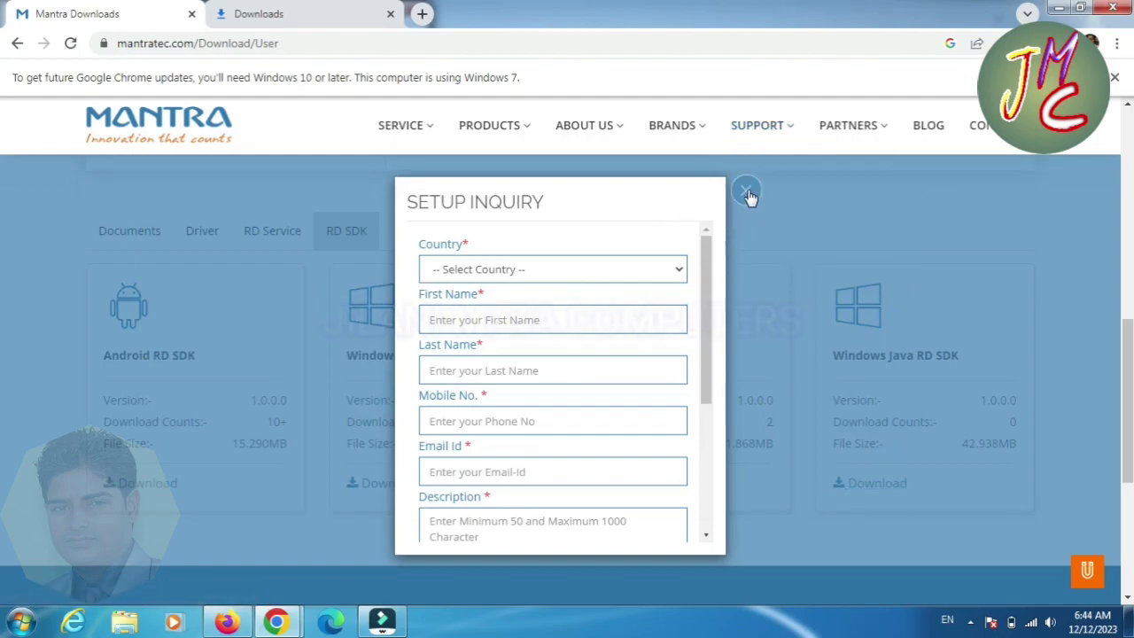
pyautogui.click(748, 195)
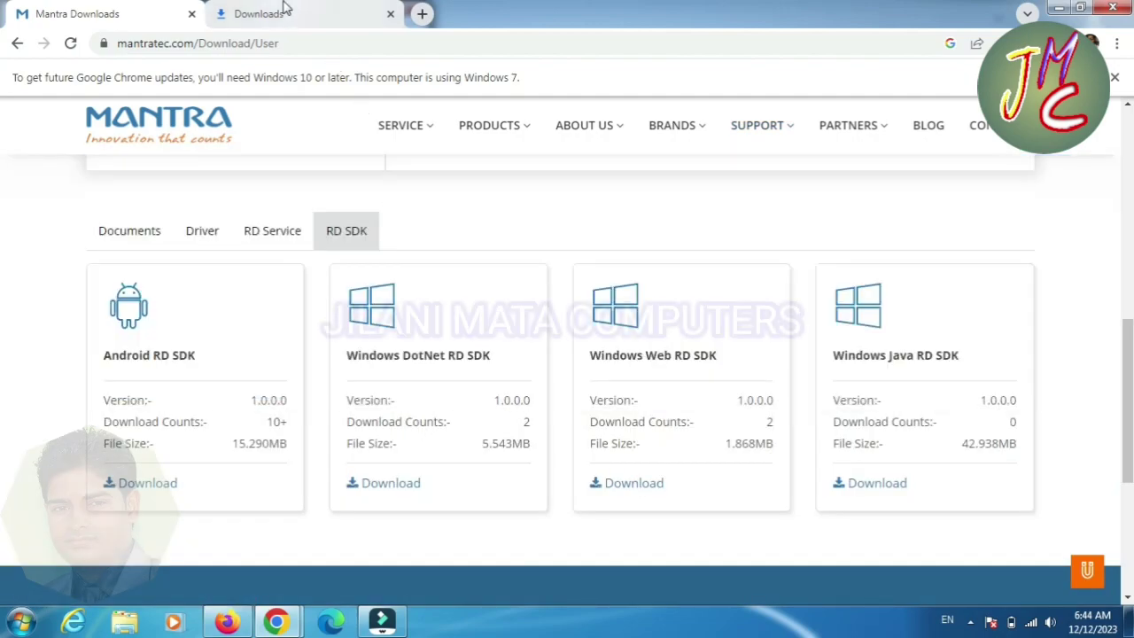
# Step: Show the downloaded MFS100Driver_9.2.0.0.exe in its folder, select MantraRDService_1.0.8, and clear the browser windows out of the way
pyautogui.click(285, 9)
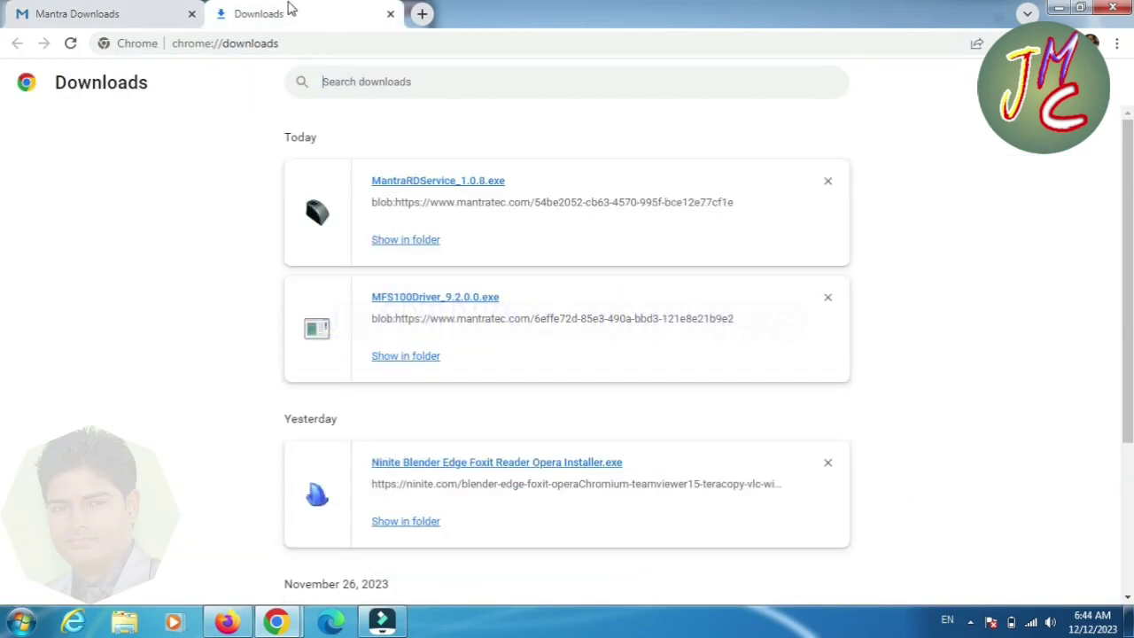
pyautogui.click(424, 358)
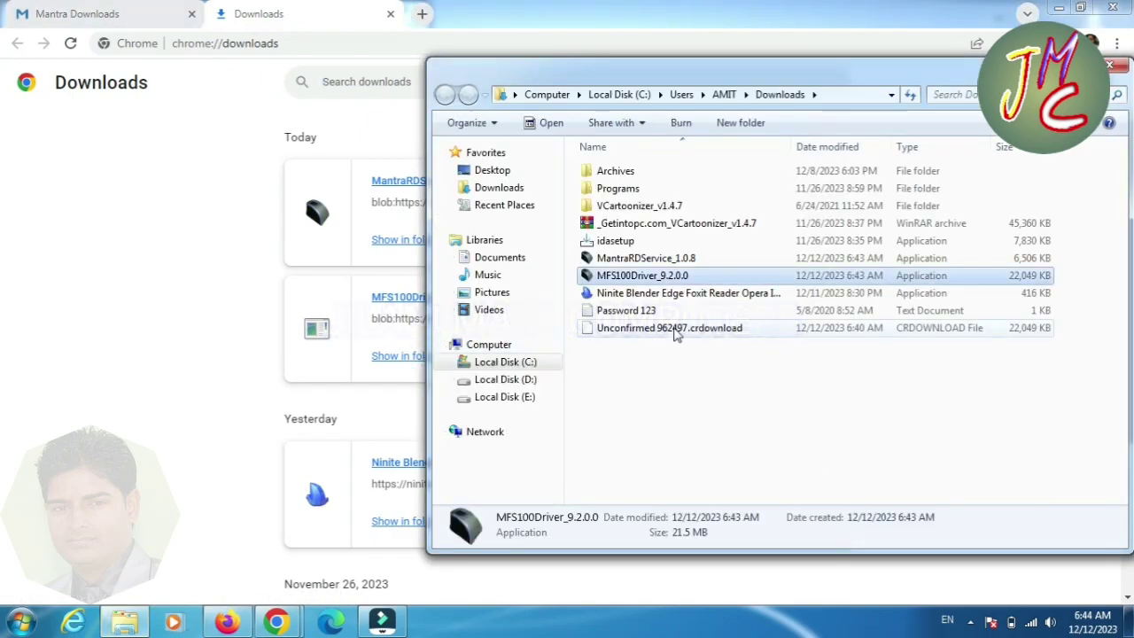
pyautogui.click(653, 258)
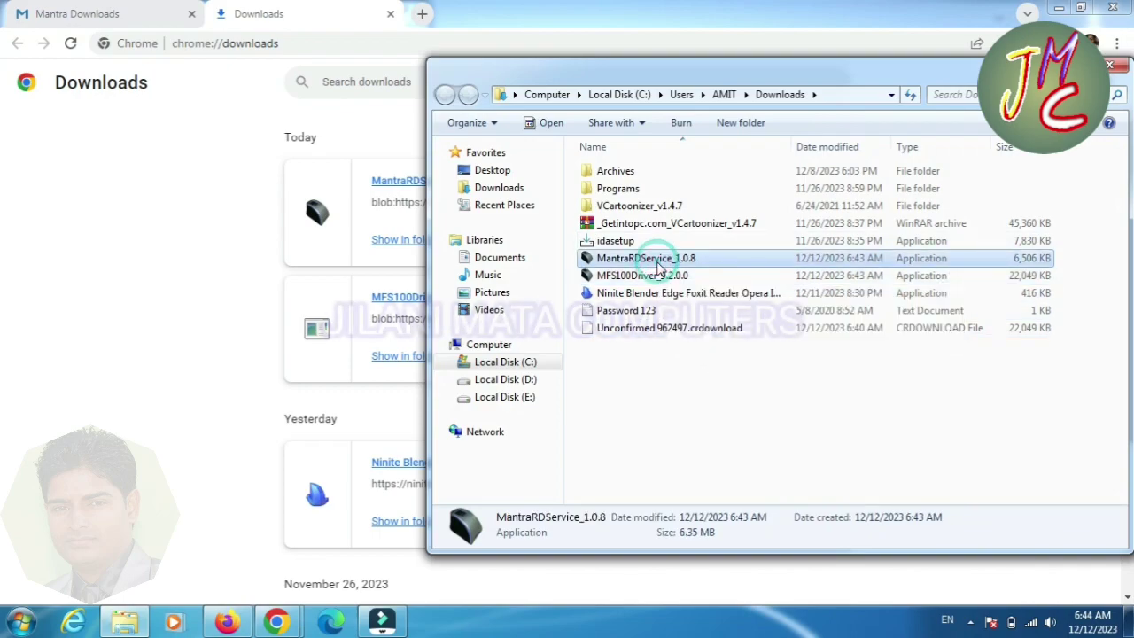
pyautogui.click(1050, 9)
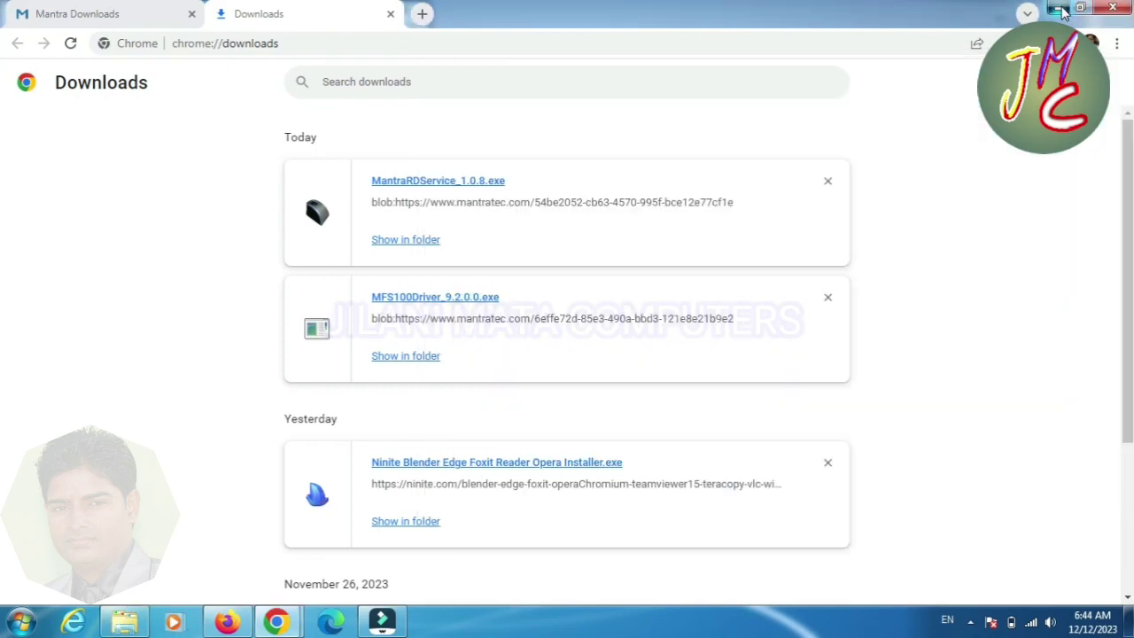
pyautogui.click(1058, 7)
pyautogui.click(1061, 8)
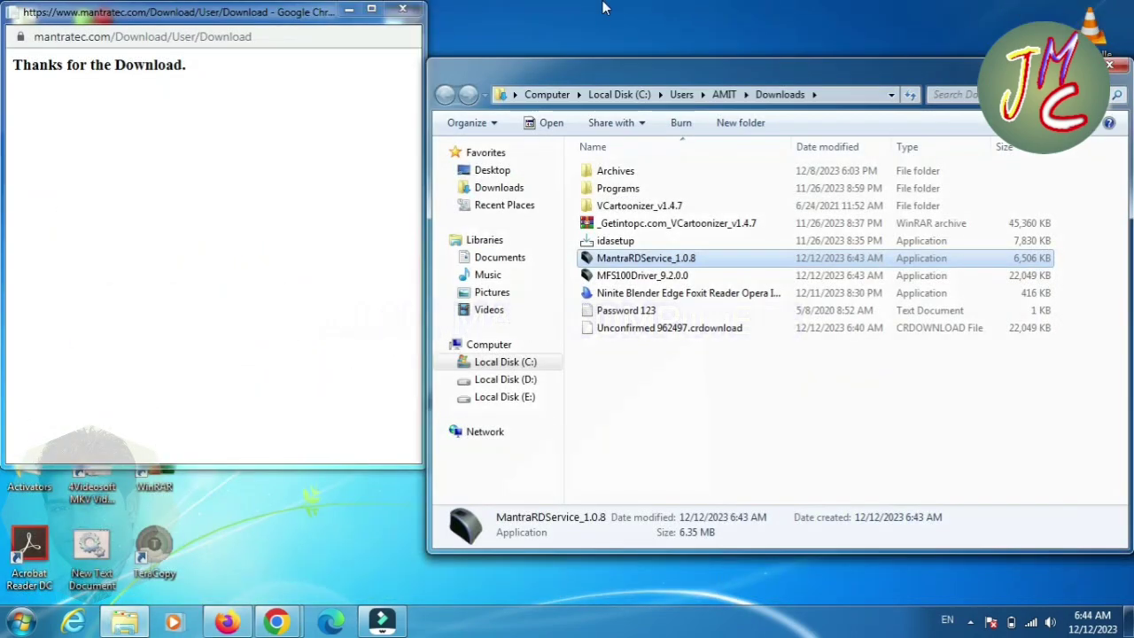
pyautogui.click(403, 9)
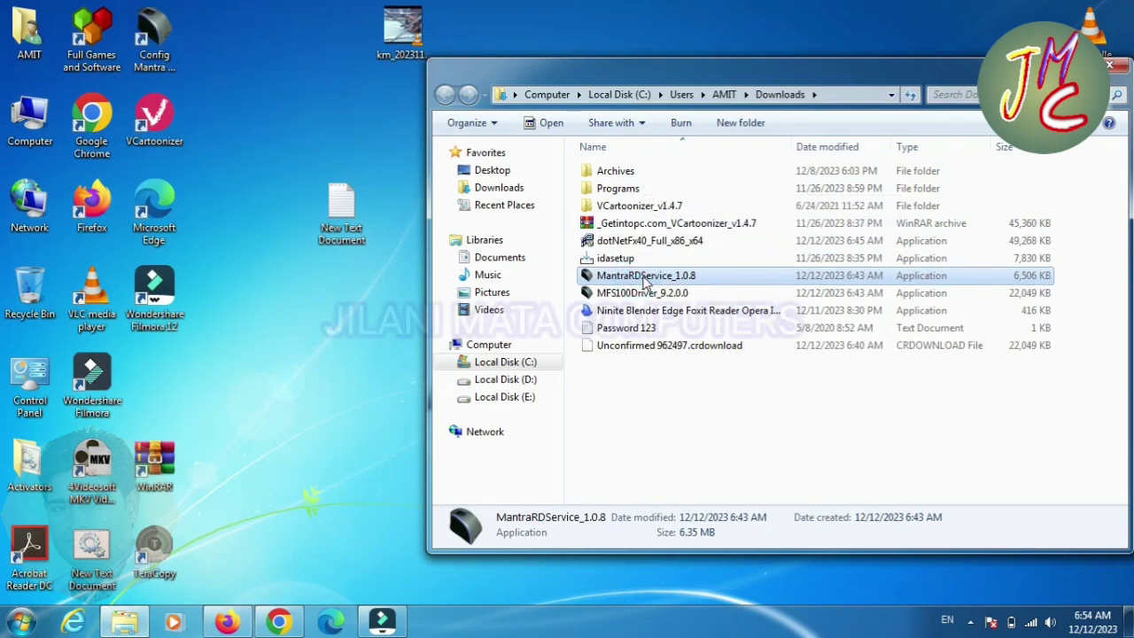
# Step: Install MantraRDService_1.0.8 as administrator, uninstalling the previous service version and keeping the default Start Menu folder
pyautogui.rightClick(643, 275)
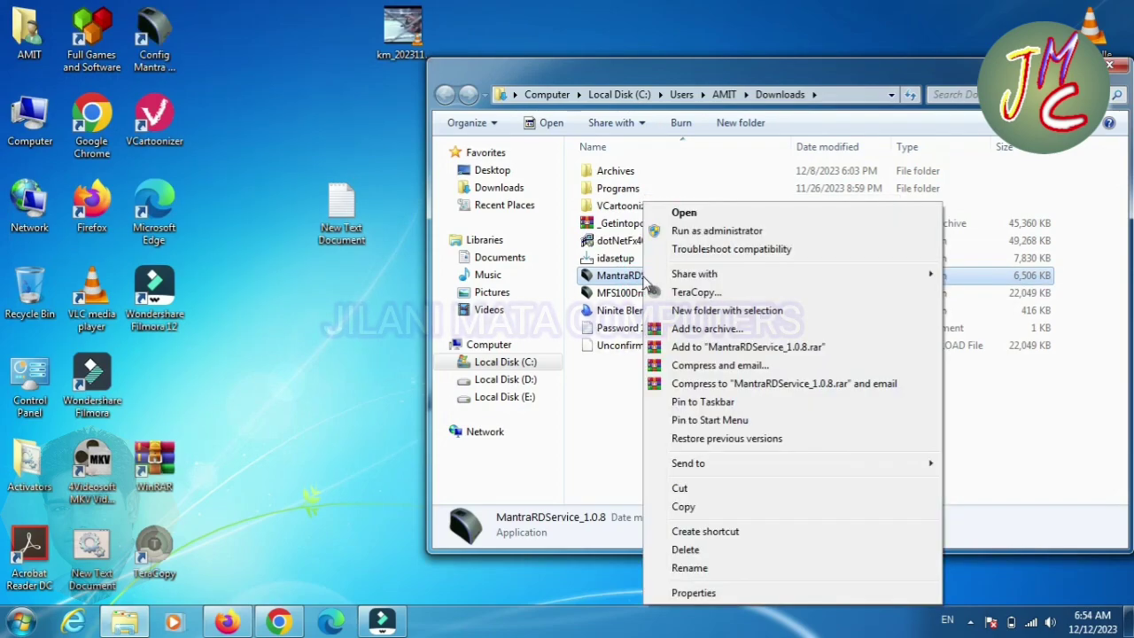
pyautogui.click(711, 232)
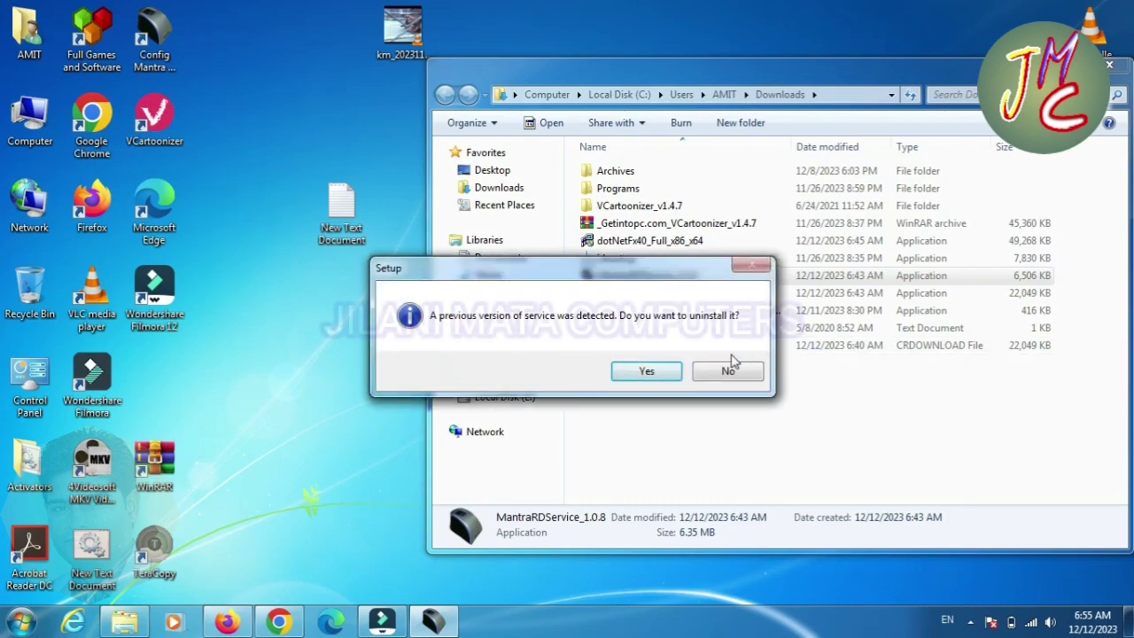
pyautogui.click(646, 372)
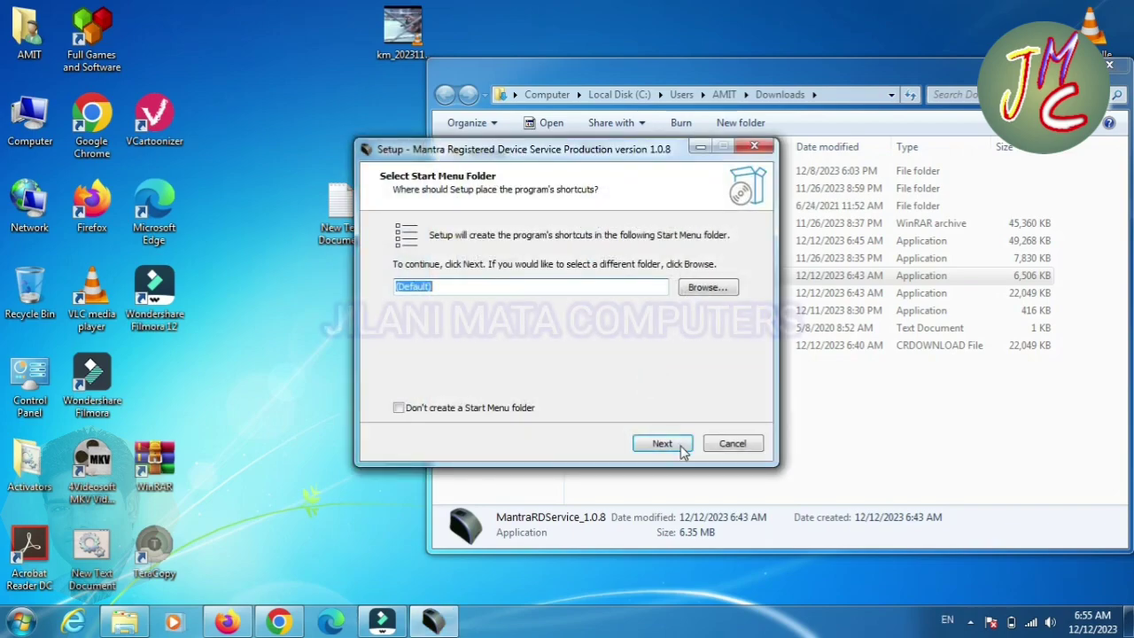
pyautogui.click(663, 444)
pyautogui.click(677, 449)
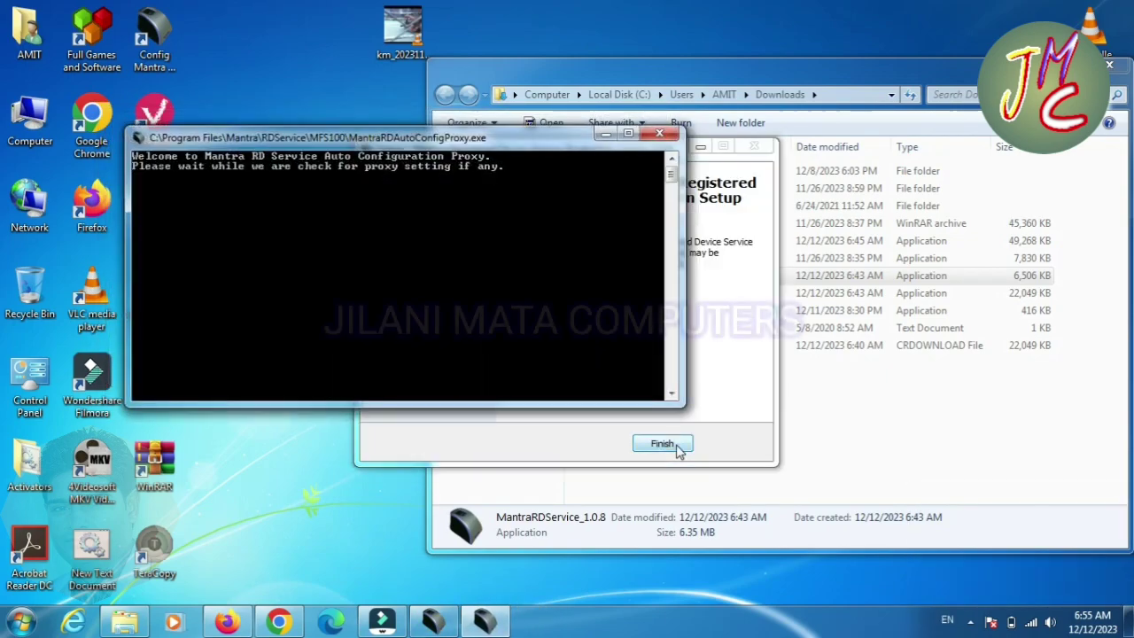
pyautogui.click(677, 450)
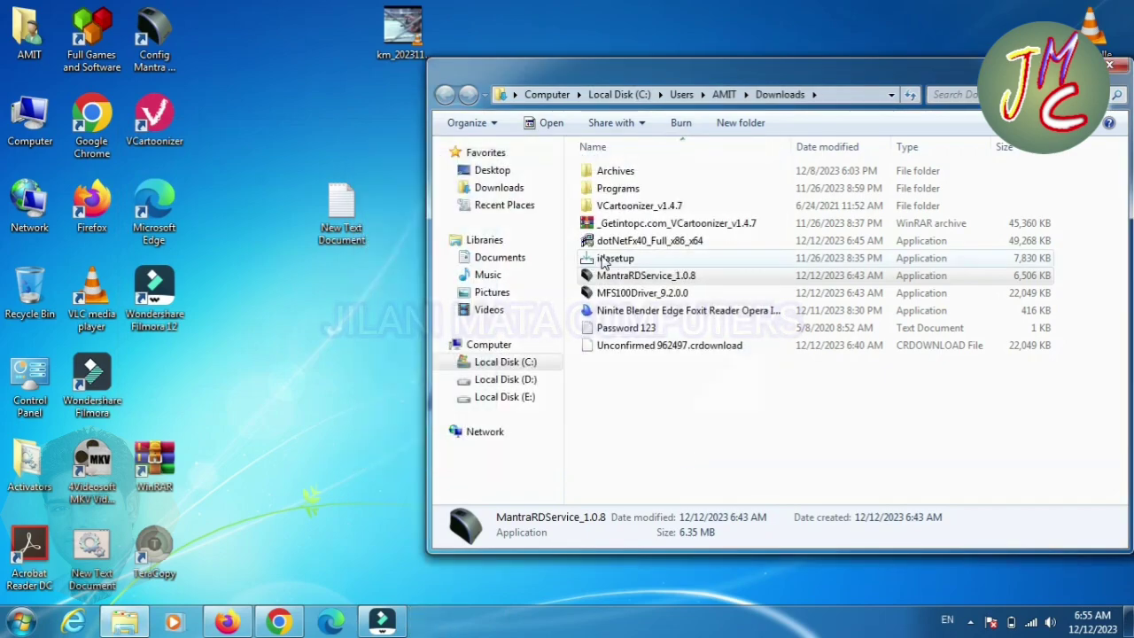
# Step: Run MFS100Driver_9.2.0.0 as administrator, start its installation with the listed additional tasks, and minimize the Downloads folder window
pyautogui.click(627, 297)
pyautogui.rightClick(627, 298)
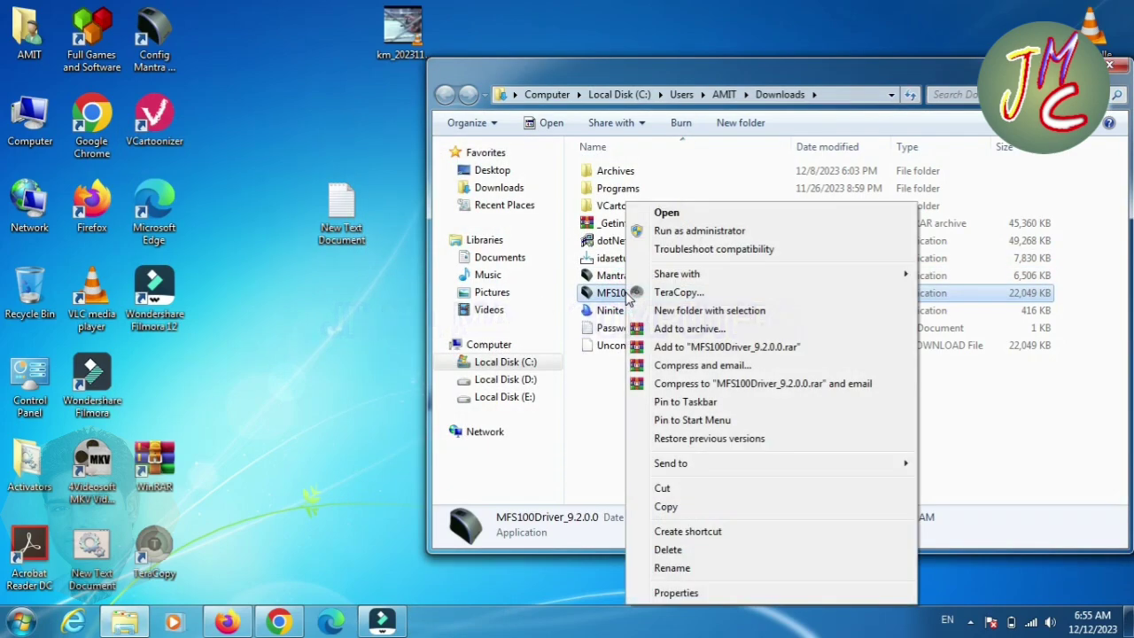
pyautogui.click(693, 232)
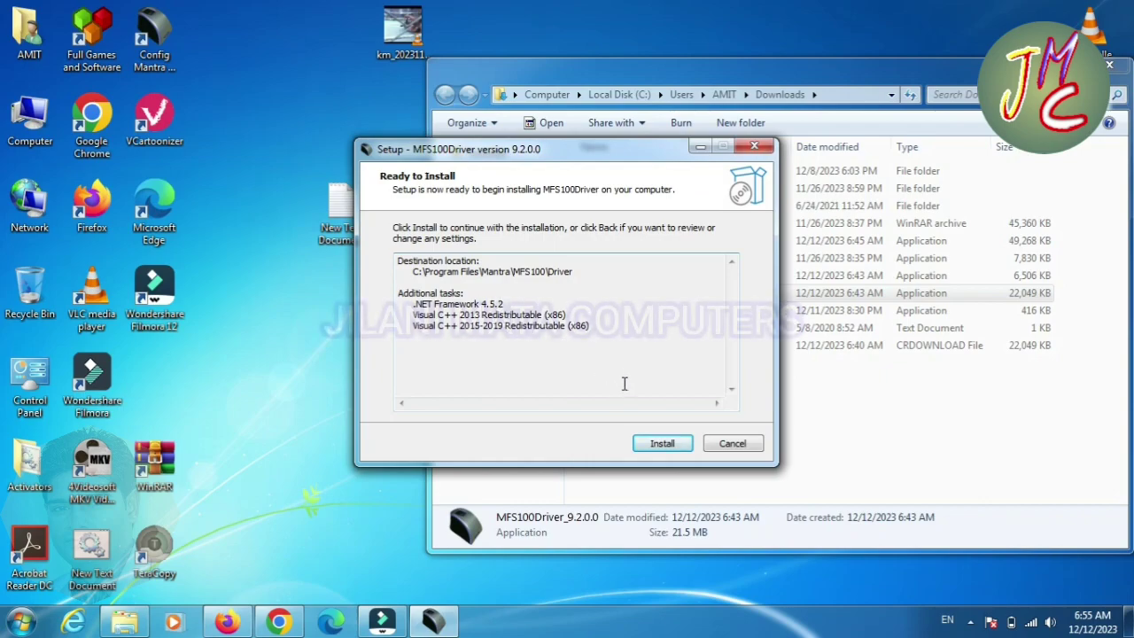
pyautogui.click(662, 444)
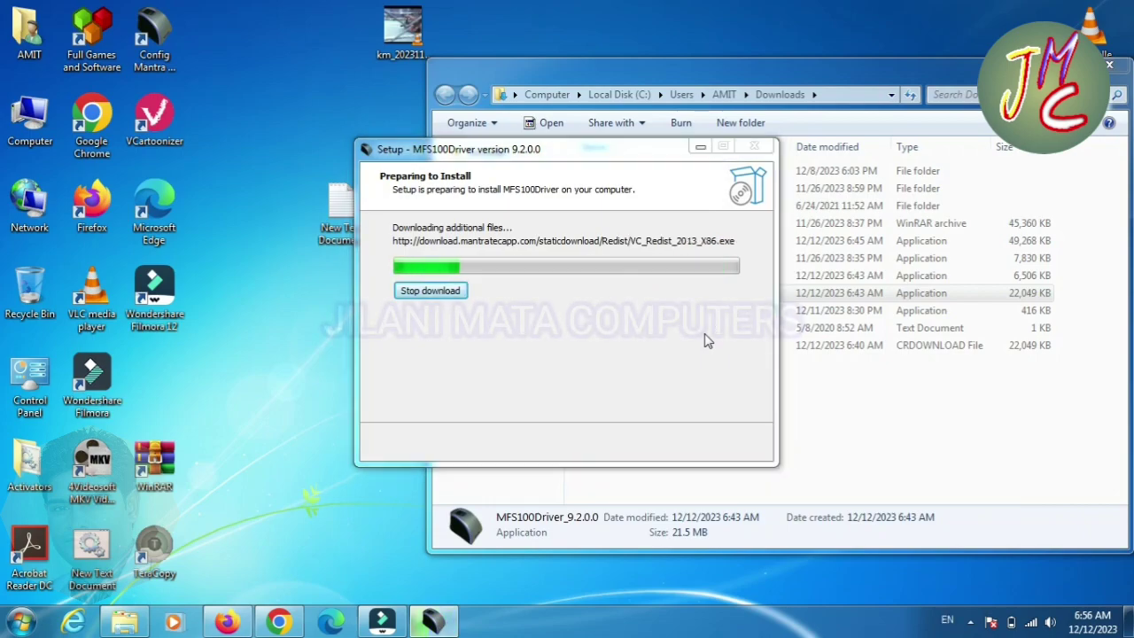
pyautogui.press('super+Down')
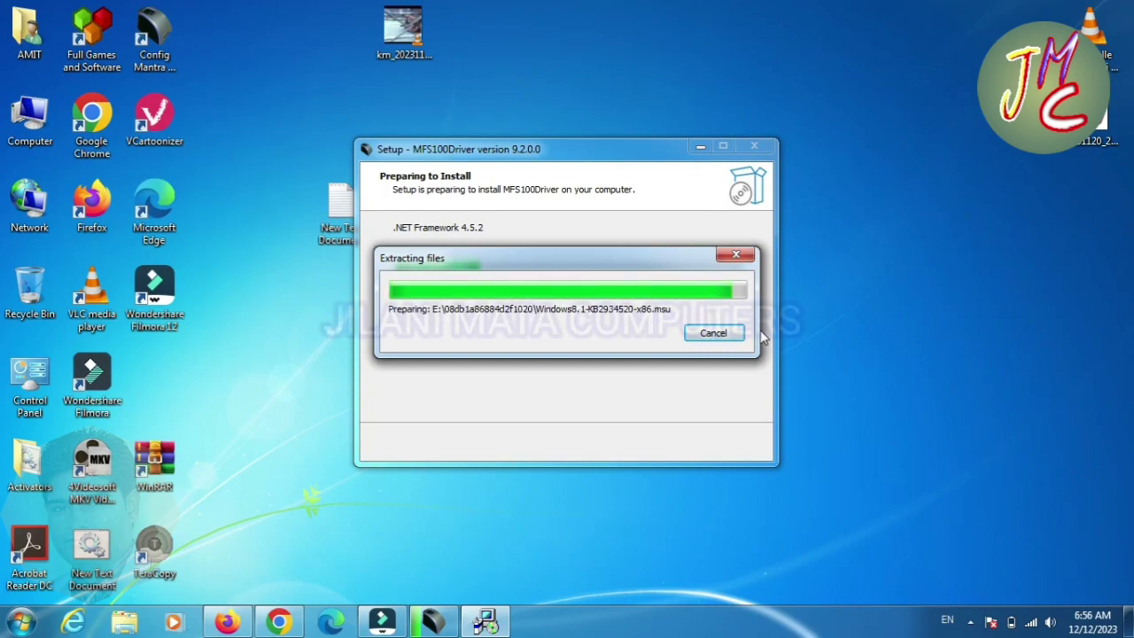
pyautogui.rightClick(941, 234)
pyautogui.click(976, 284)
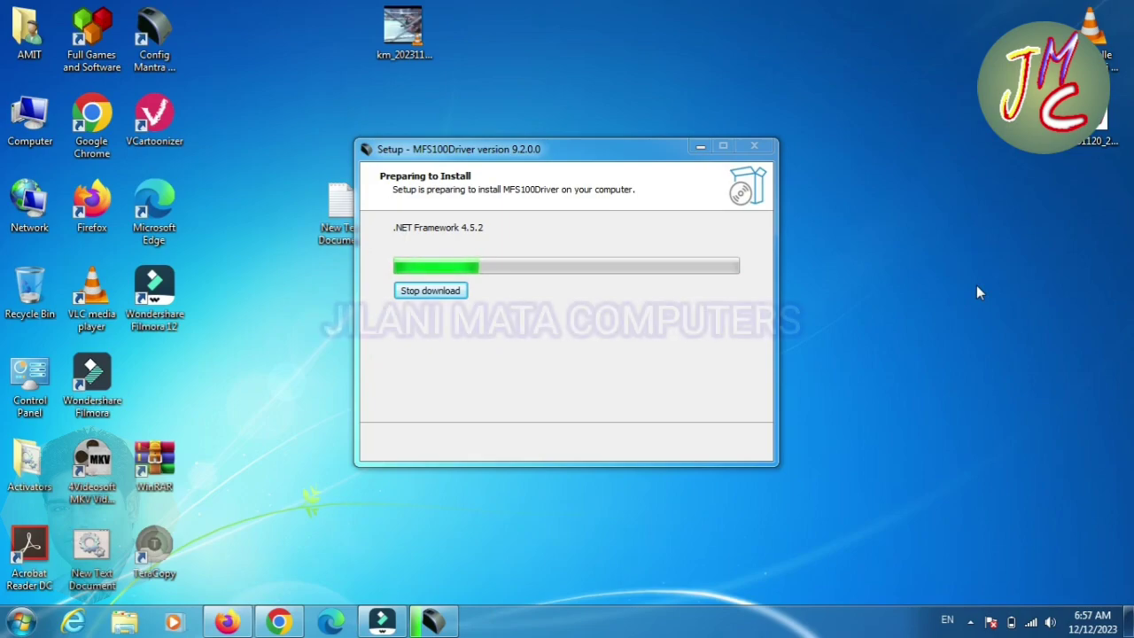
pyautogui.rightClick(912, 222)
pyautogui.click(948, 270)
pyautogui.rightClick(945, 276)
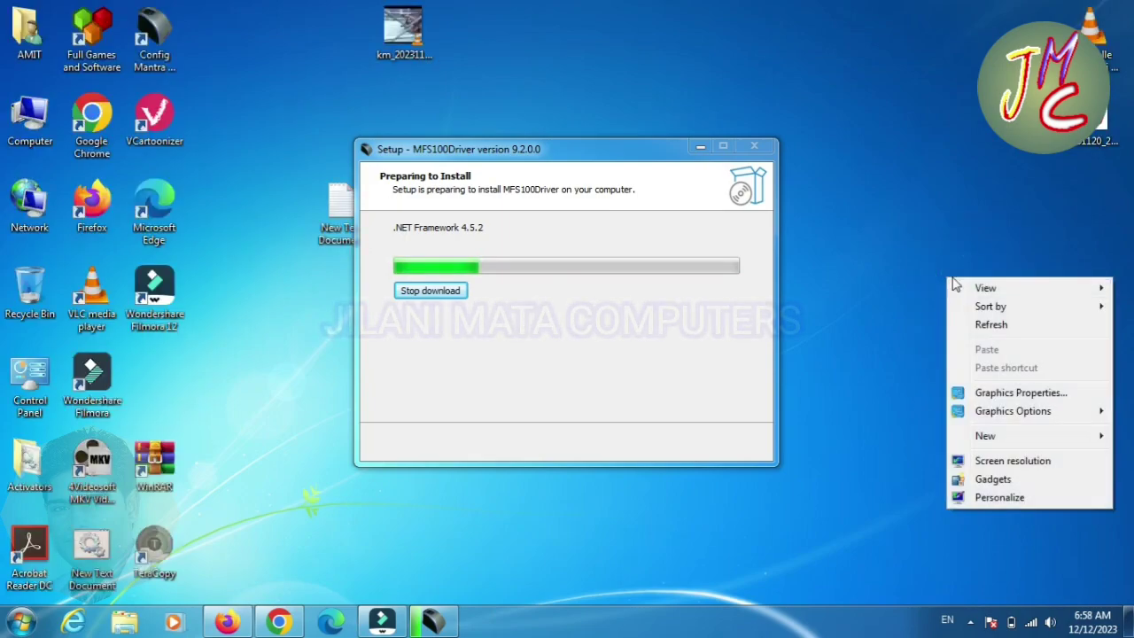
pyautogui.click(986, 324)
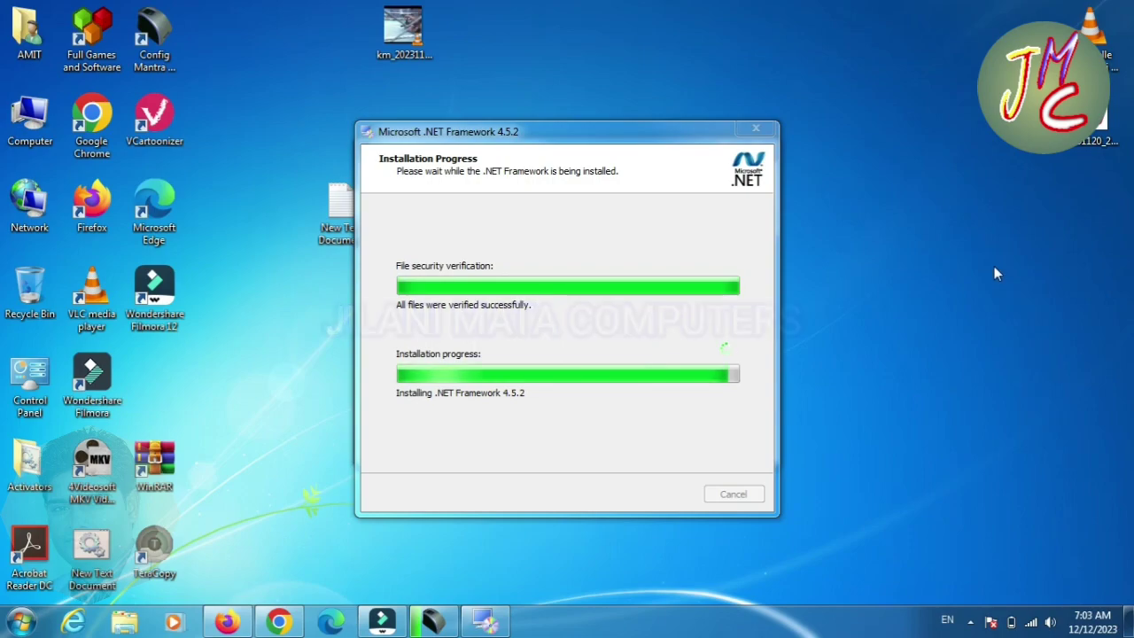
pyautogui.rightClick(994, 266)
pyautogui.click(1012, 310)
pyautogui.rightClick(978, 241)
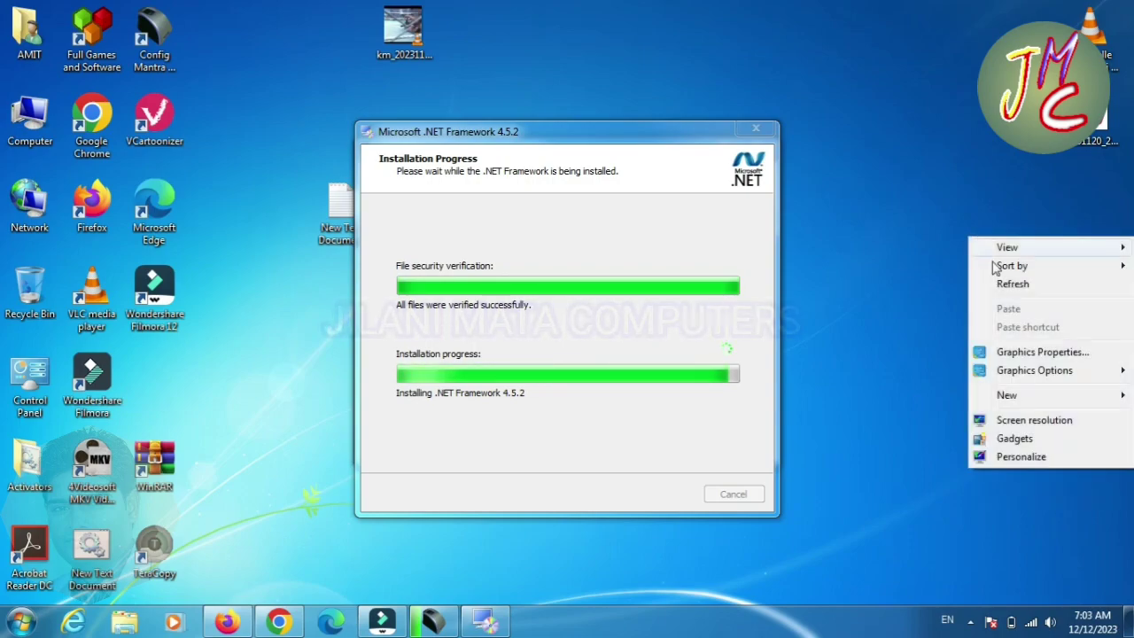
pyautogui.click(1008, 284)
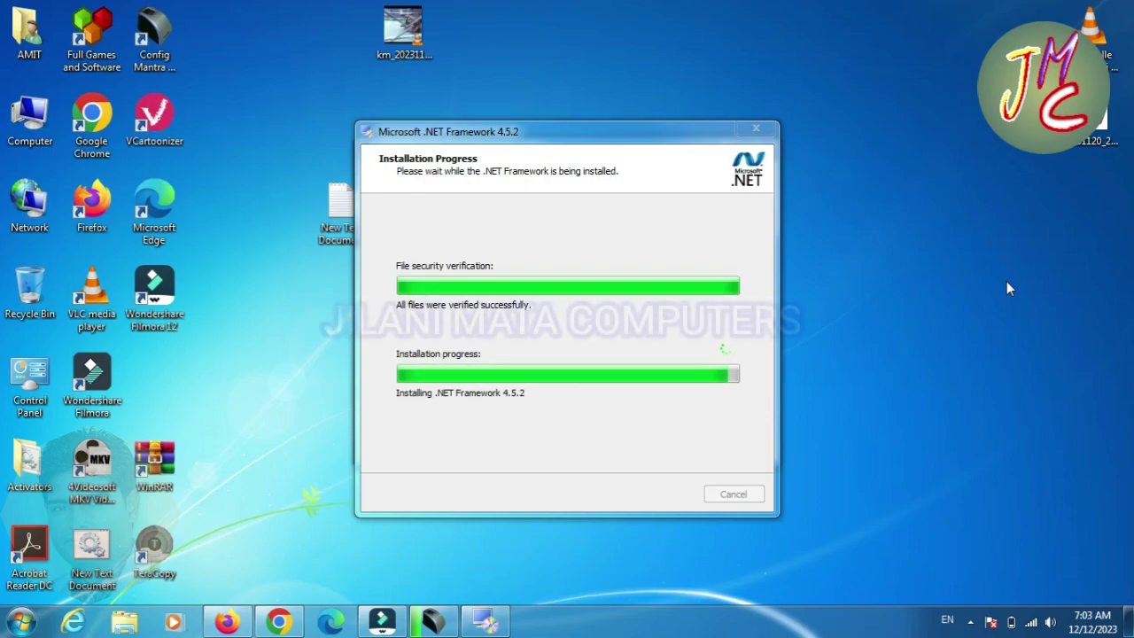
pyautogui.rightClick(1006, 280)
pyautogui.click(1023, 327)
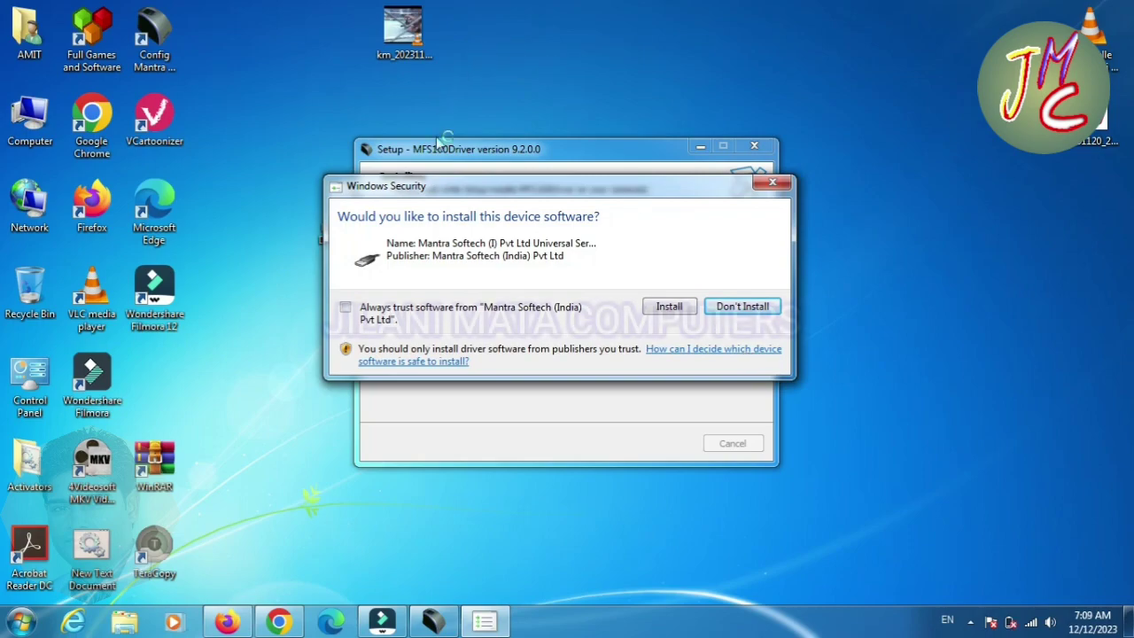
# Step: Choose to always trust software from Mantra Softech (India) Pvt Ltd and allow its device software to install
pyautogui.click(379, 323)
pyautogui.click(670, 305)
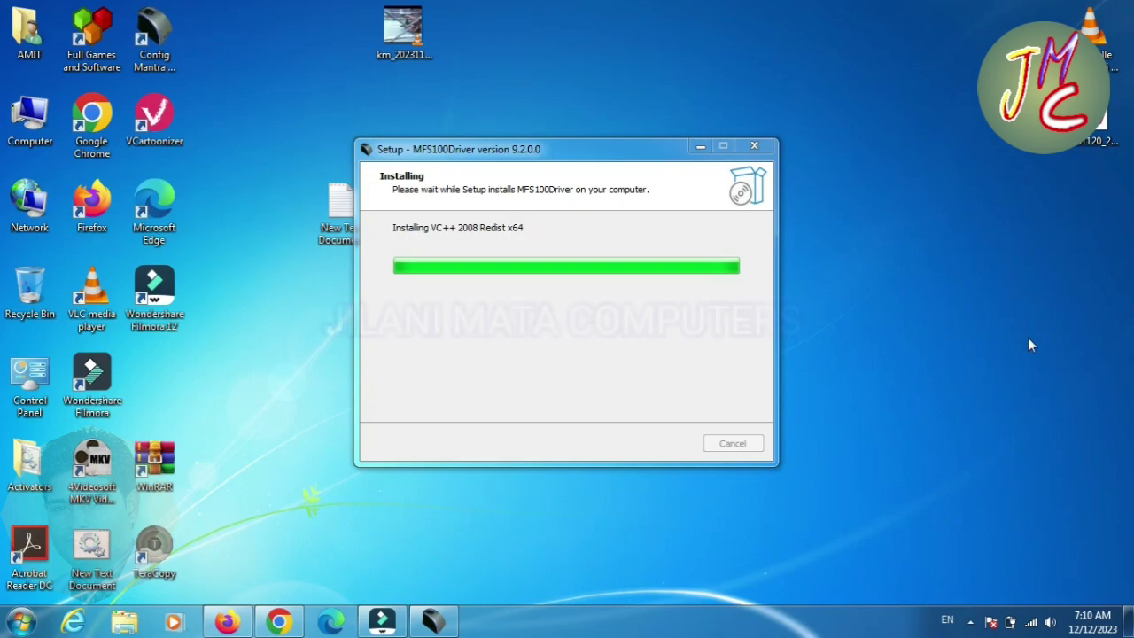
pyautogui.rightClick(982, 275)
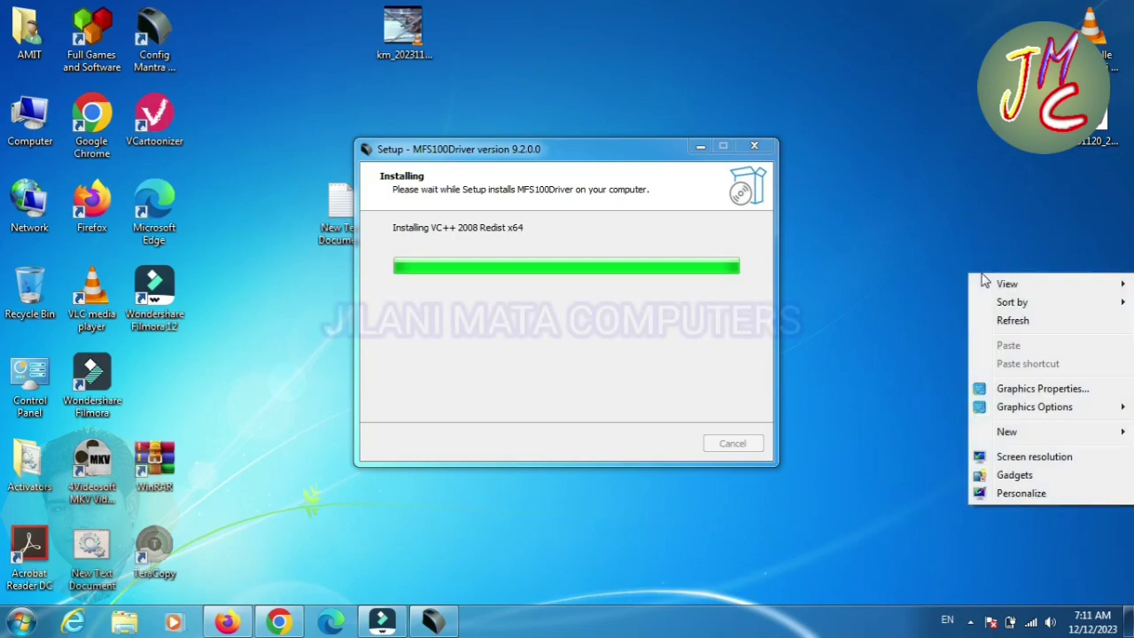
pyautogui.click(1010, 320)
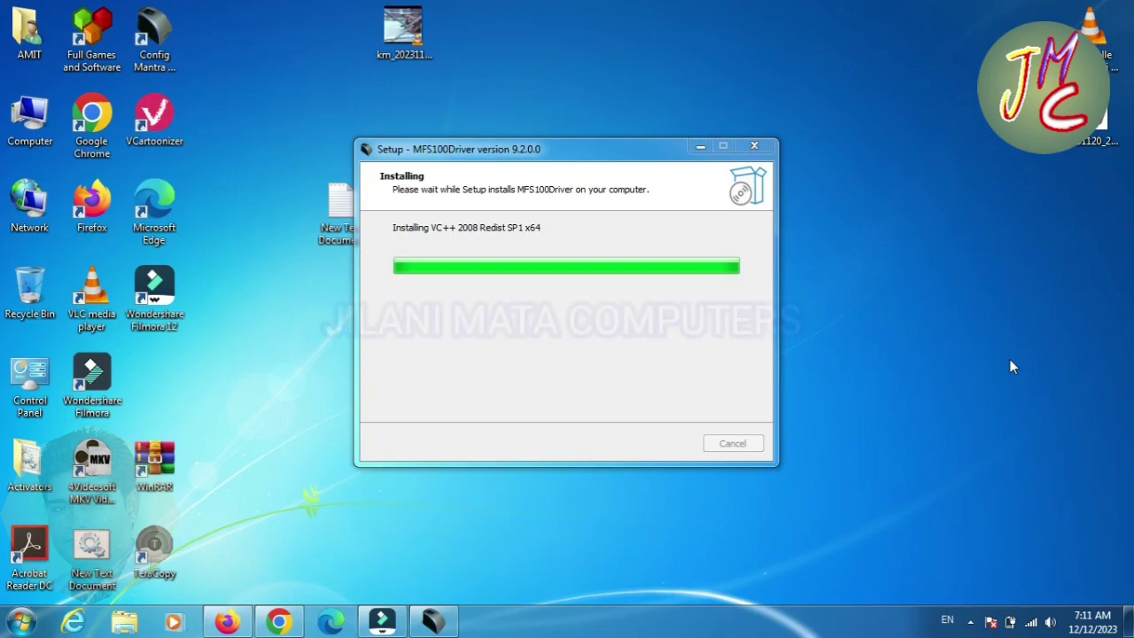
pyautogui.rightClick(1009, 359)
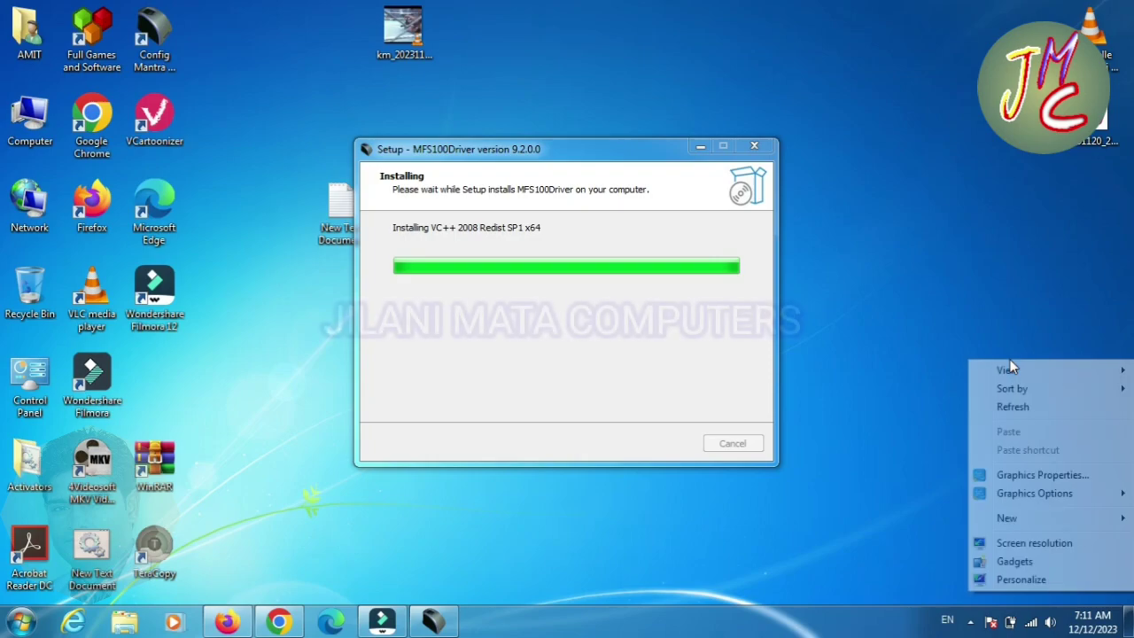
pyautogui.click(1041, 411)
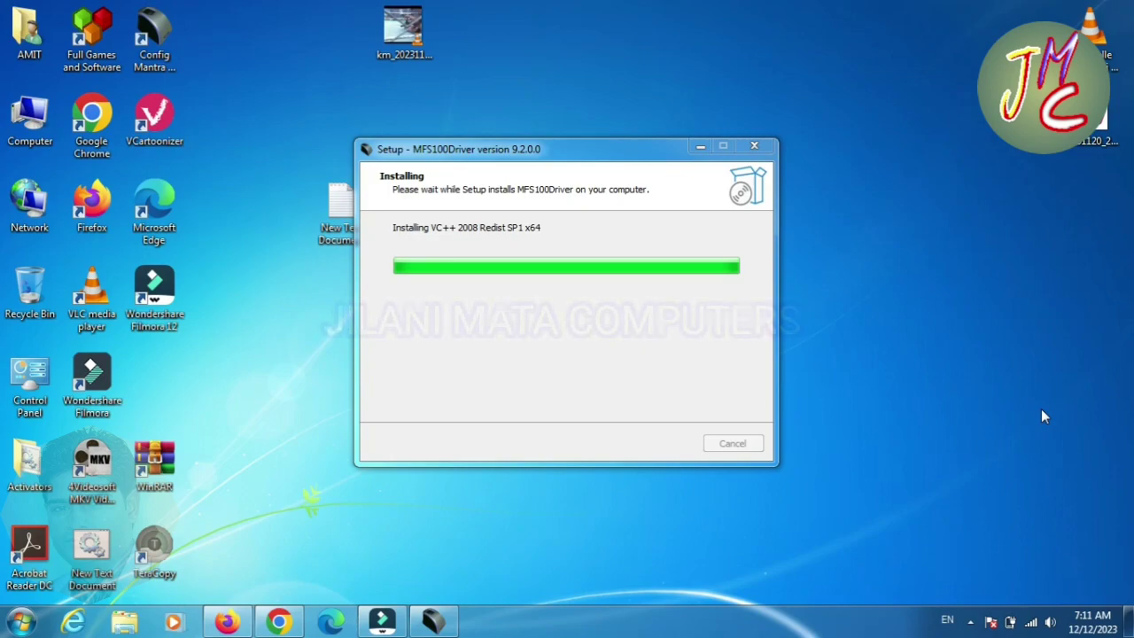
pyautogui.rightClick(1042, 410)
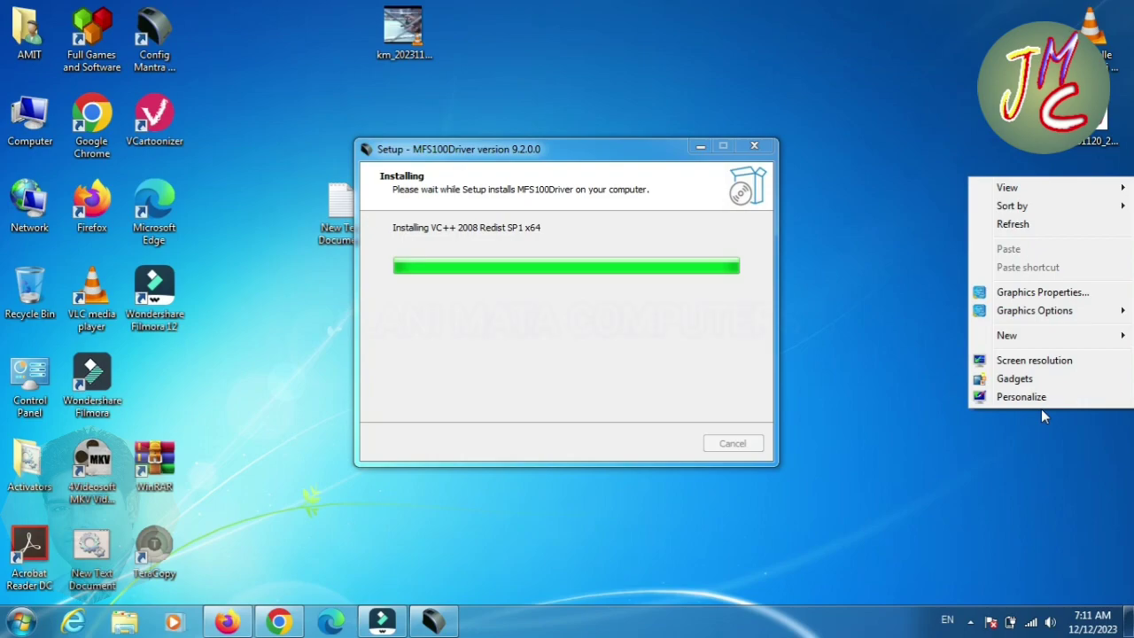
pyautogui.click(1030, 223)
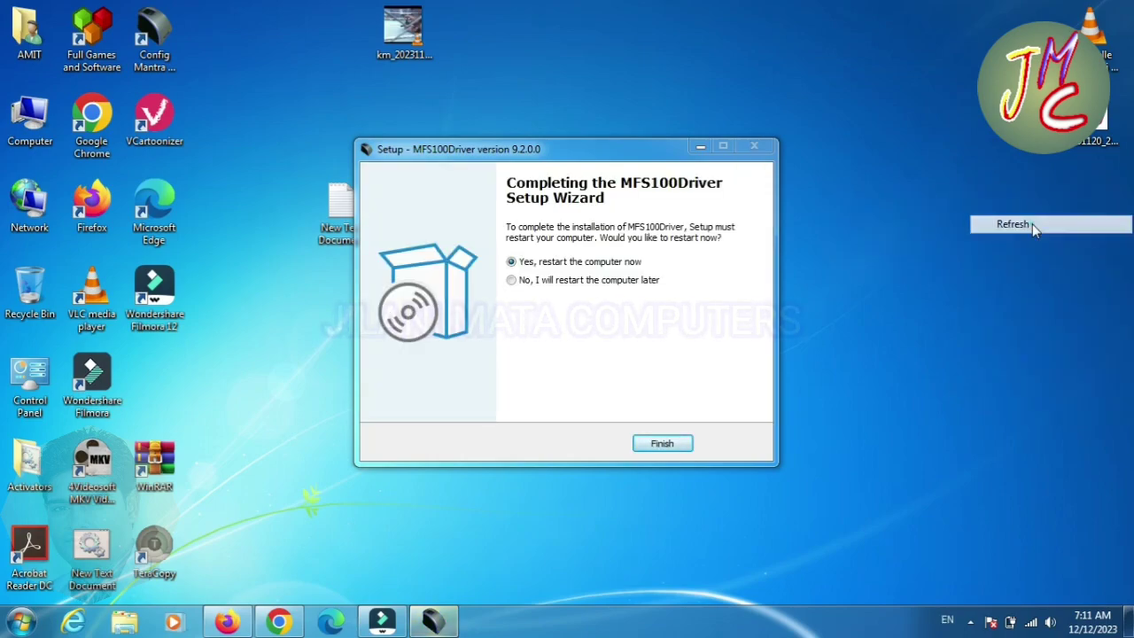
# Step: Finish the MFS100Driver 9.2.0.0 setup with the option to restart the computer now
pyautogui.click(682, 448)
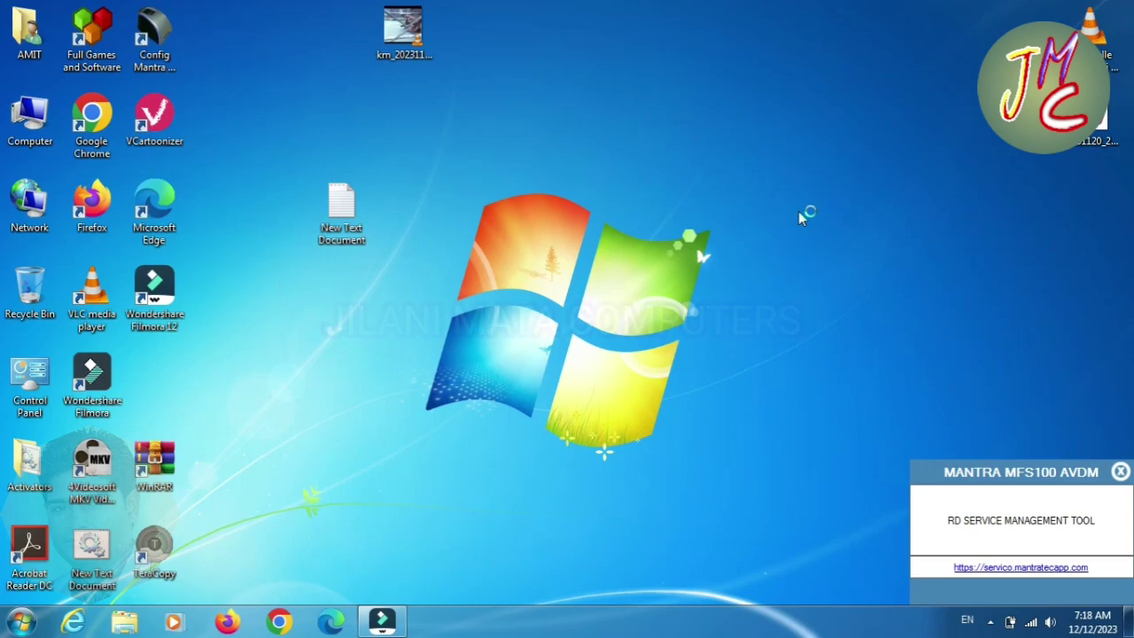
# Step: Open the MFS100 driver installation status, skip obtaining its driver software from Windows Update, and close the status window after installation
pyautogui.click(871, 592)
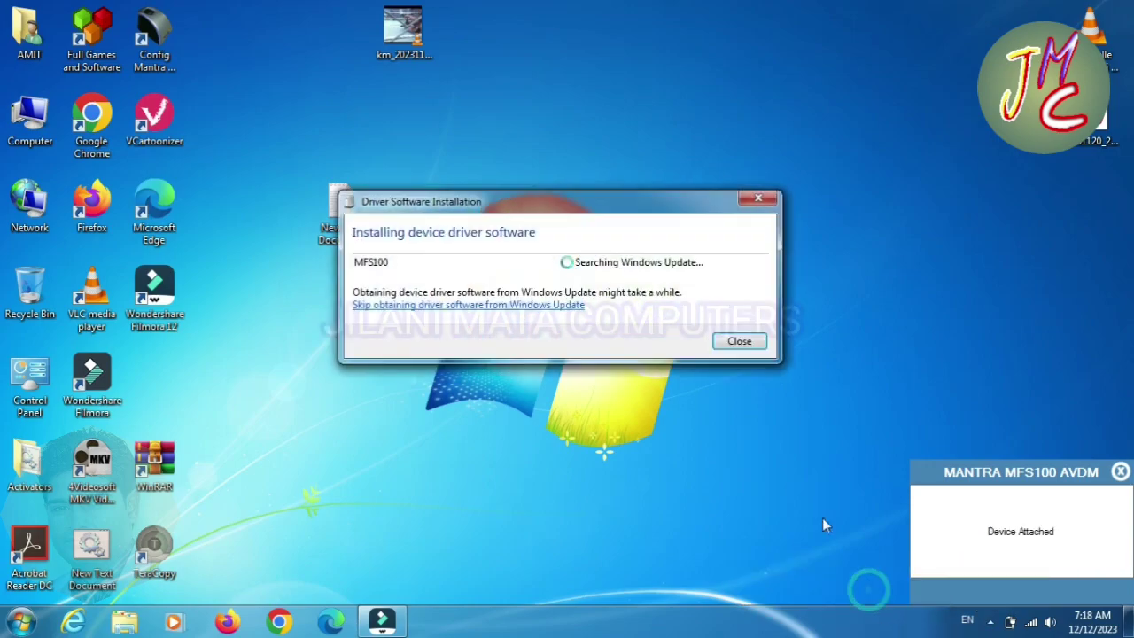
pyautogui.click(443, 306)
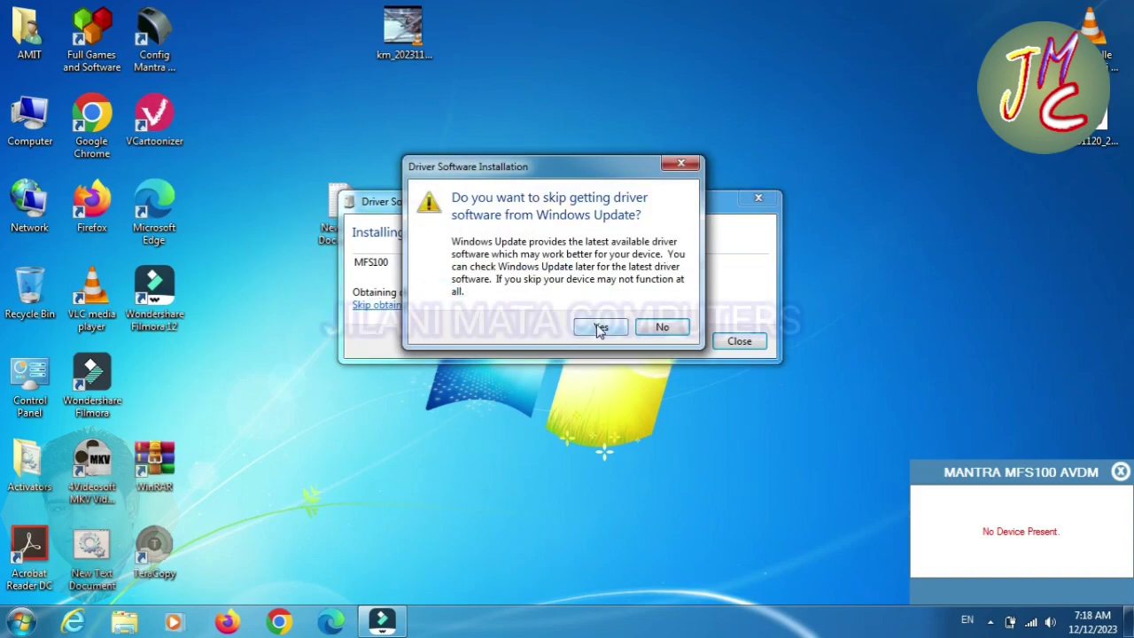
pyautogui.click(598, 326)
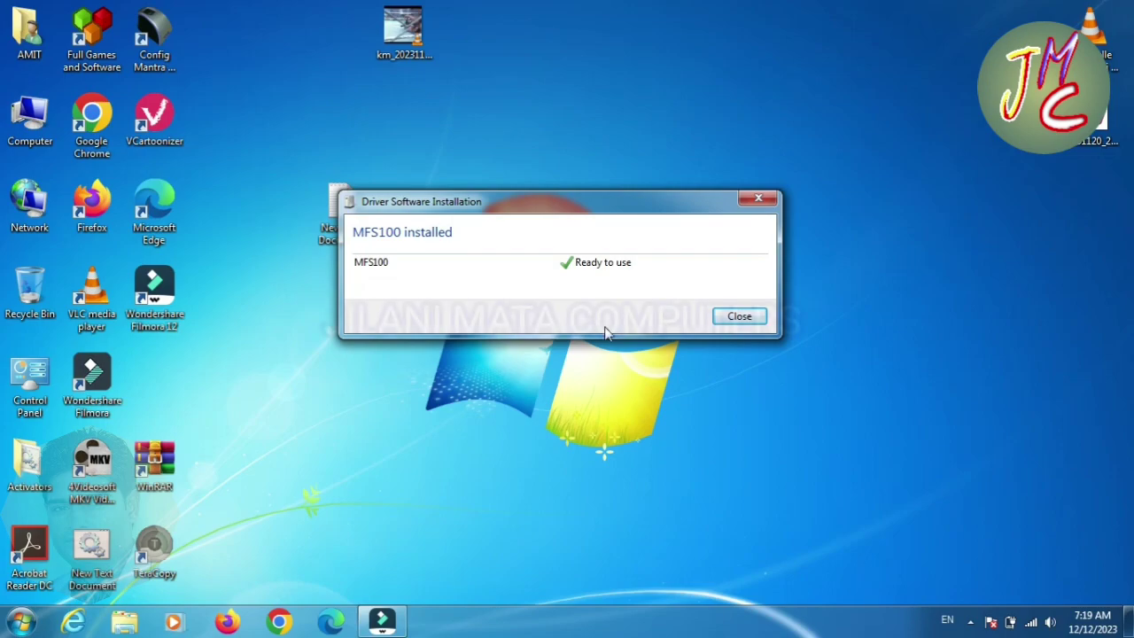
pyautogui.click(753, 319)
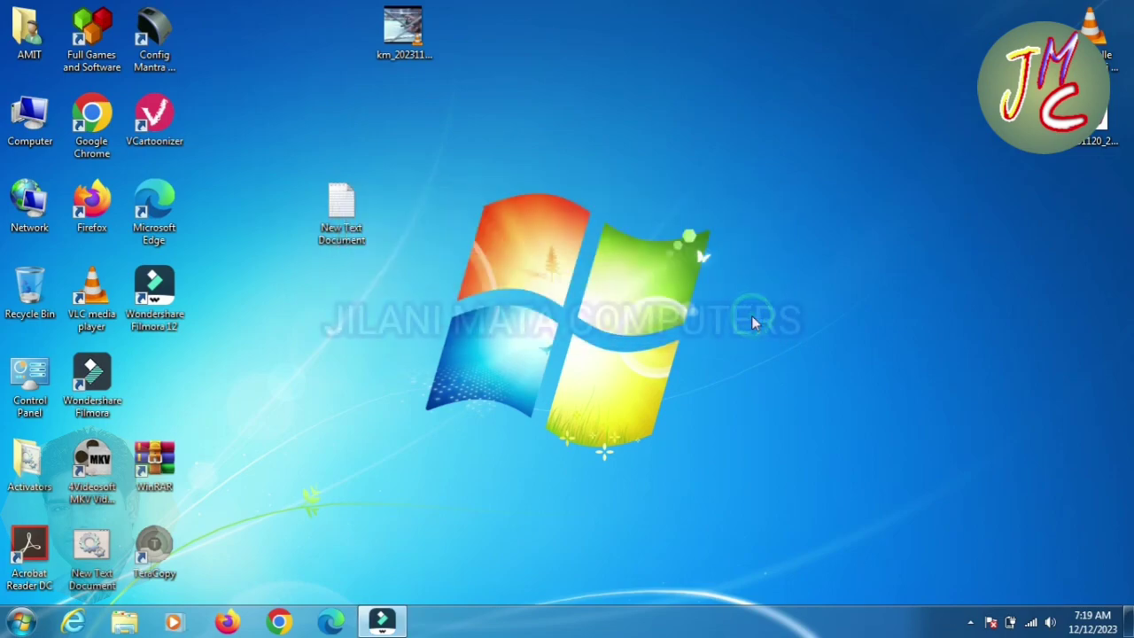
pyautogui.rightClick(906, 379)
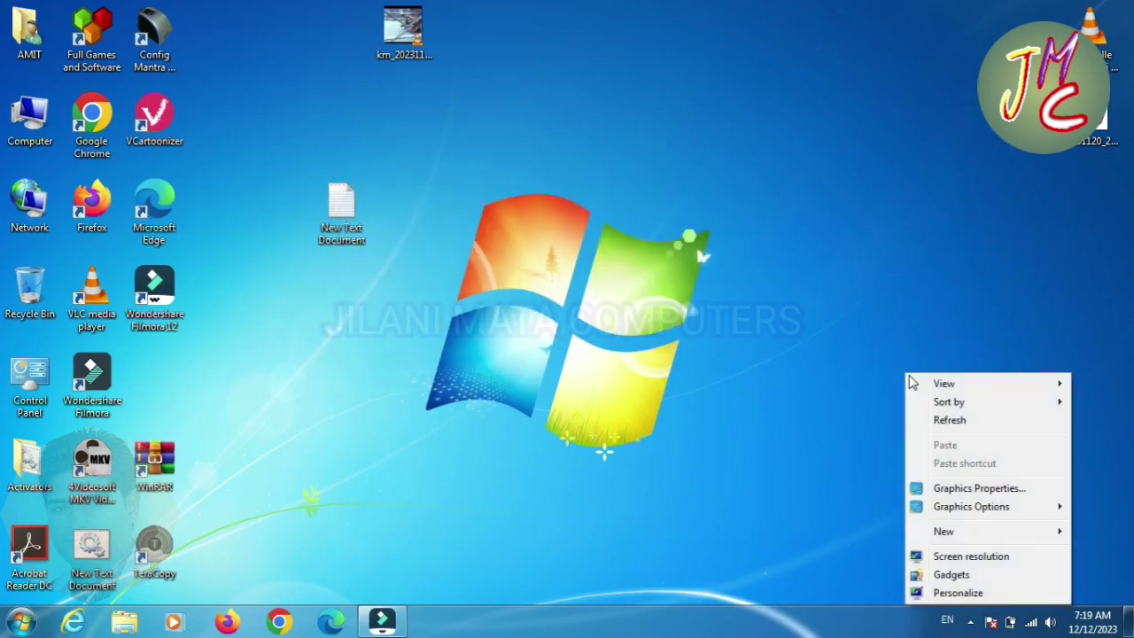
pyautogui.click(930, 421)
pyautogui.rightClick(839, 183)
pyautogui.click(879, 232)
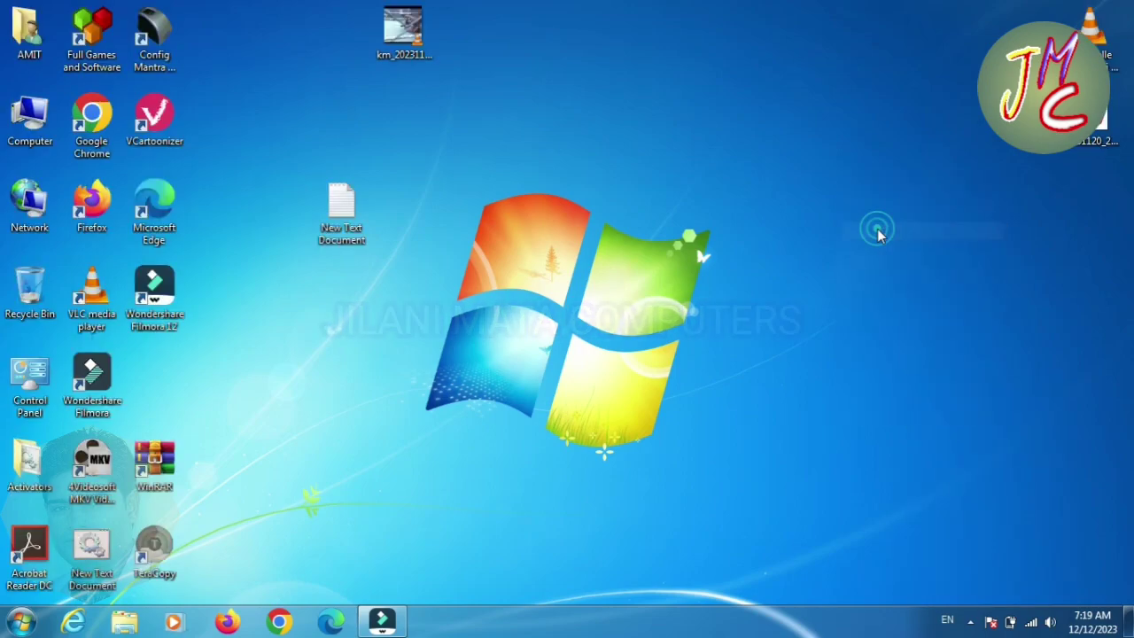